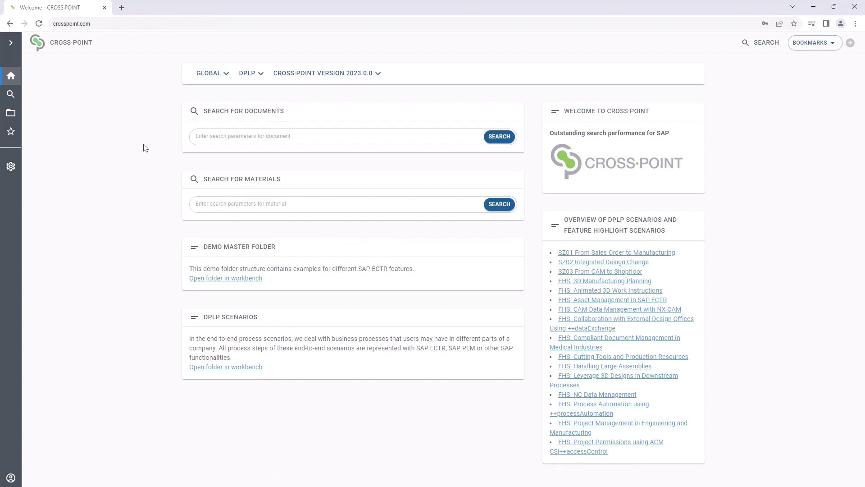
Search the documents for "Hydraulic"
click(18, 96)
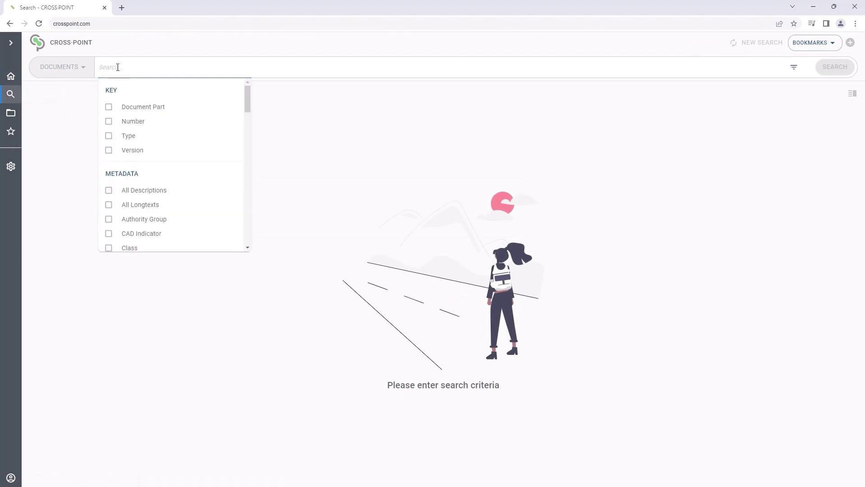
text(Hydraulic)
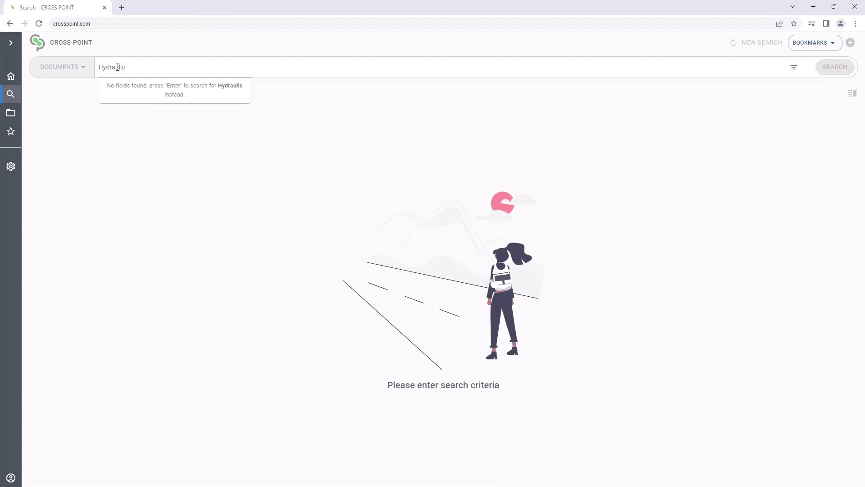
key(Return)
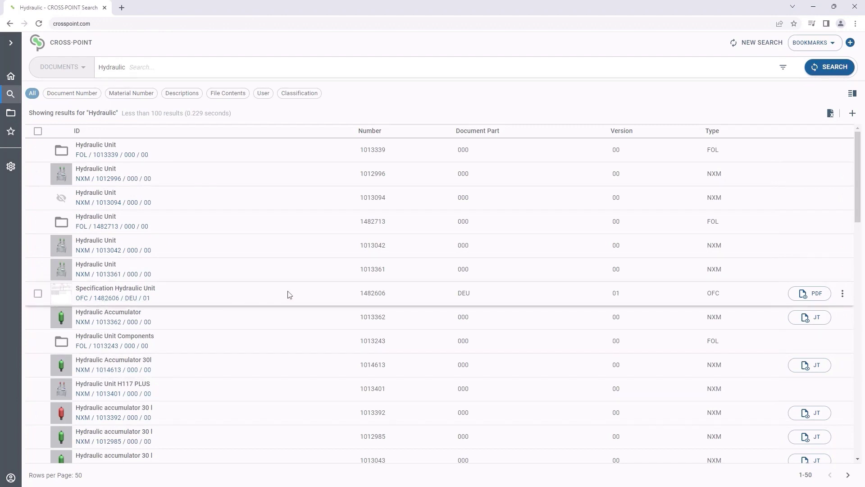
View the PDF of the Specification Hydraulic Unit document and close it again
click(813, 296)
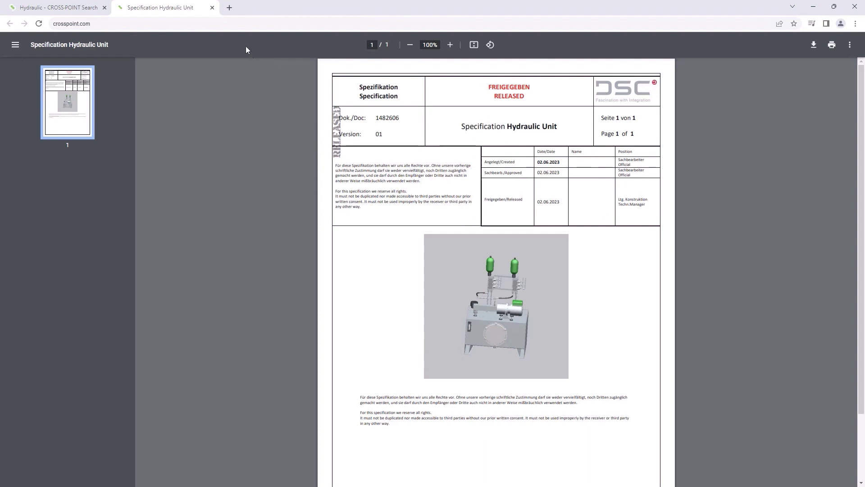
click(212, 9)
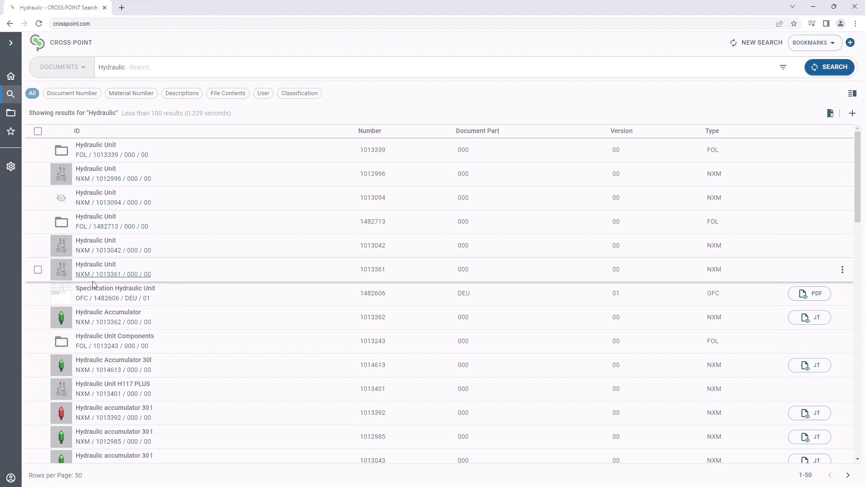
Examine the Specification Hydraulic Unit document's details through to the status log and open its linked Hydraulic Unit material
click(120, 299)
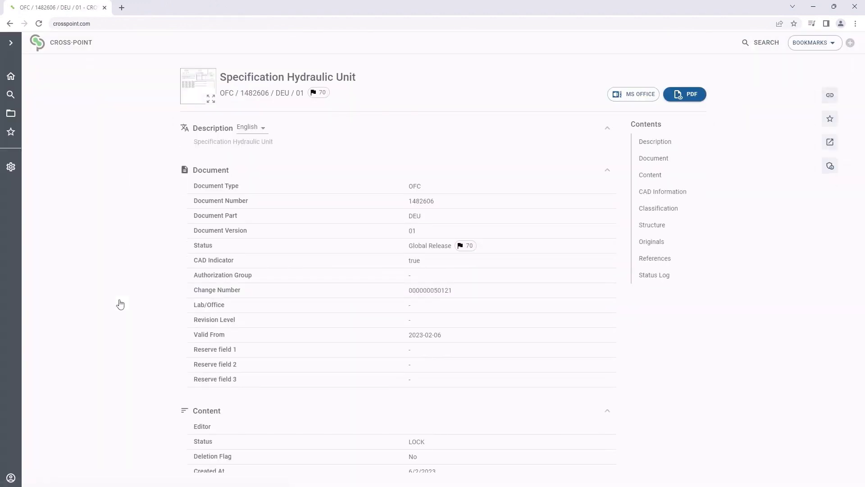
scroll(389, 182, down, 1)
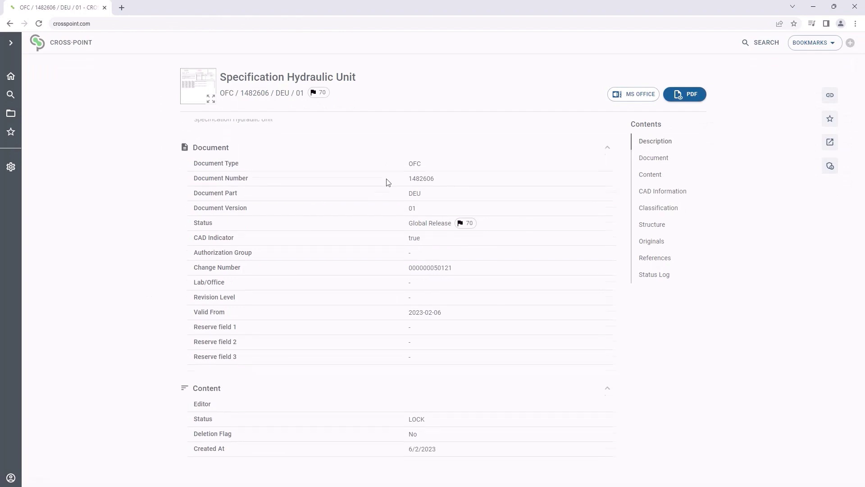
scroll(388, 182, down, 4)
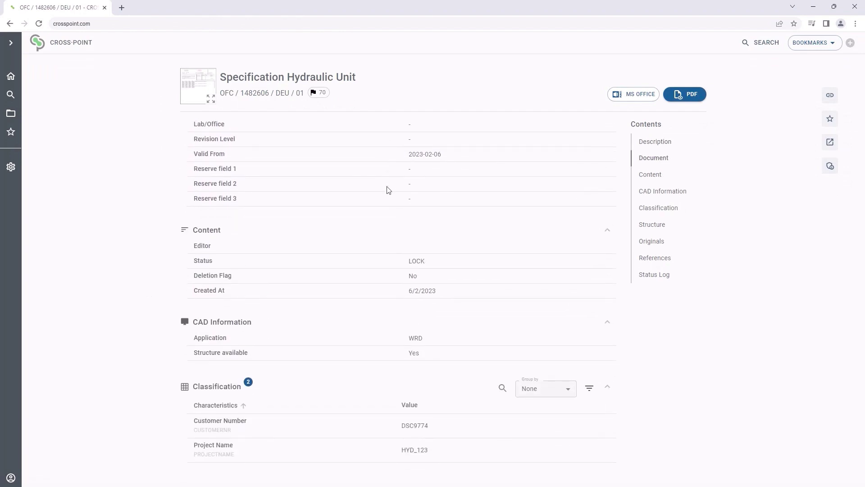
scroll(388, 189, down, 4)
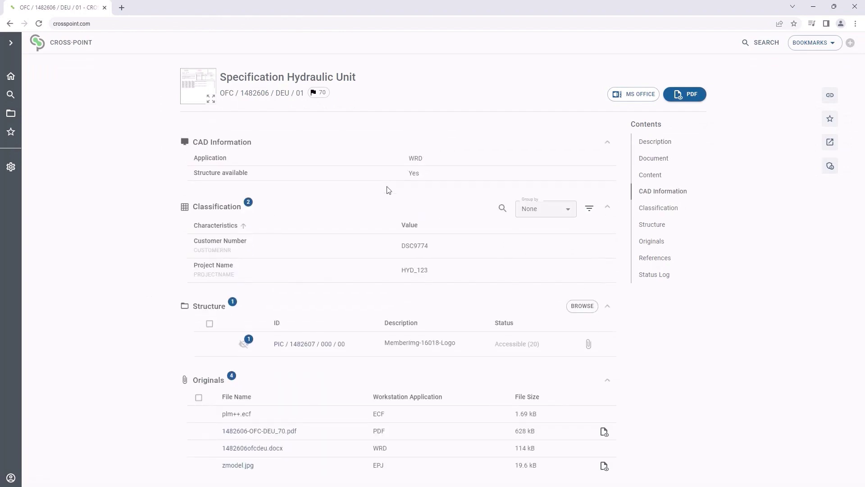
scroll(388, 190, down, 3)
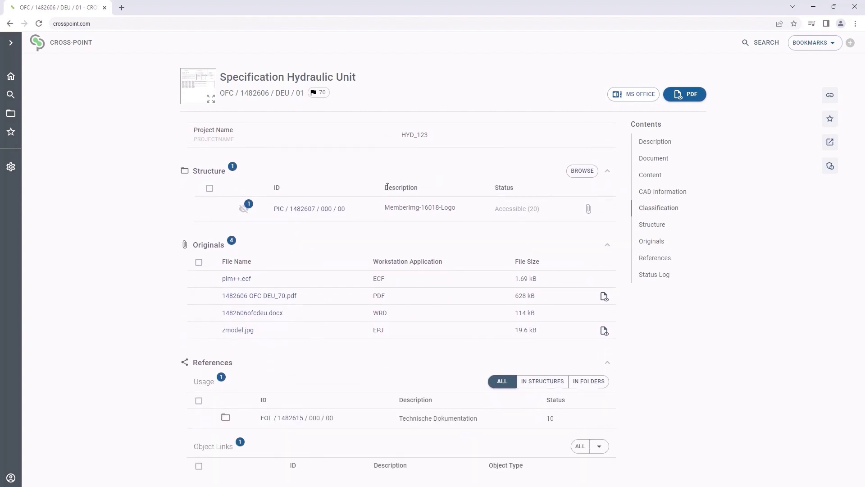
scroll(387, 187, down, 1)
scroll(389, 189, down, 4)
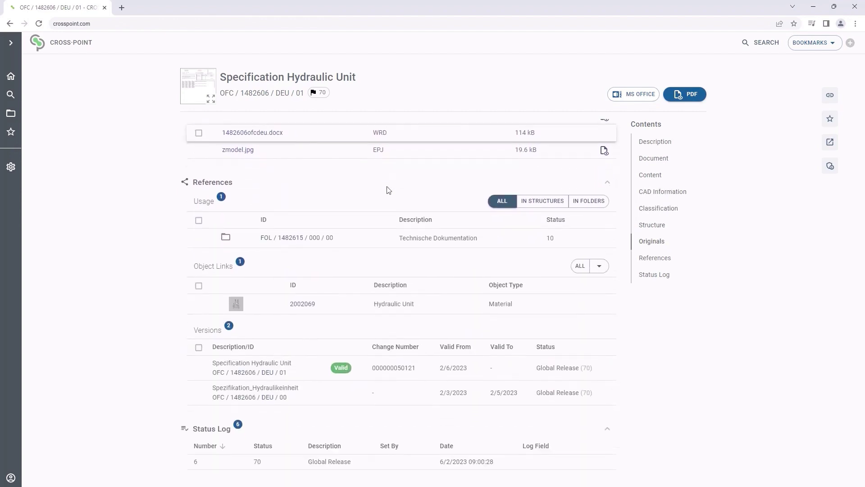
scroll(388, 190, down, 1)
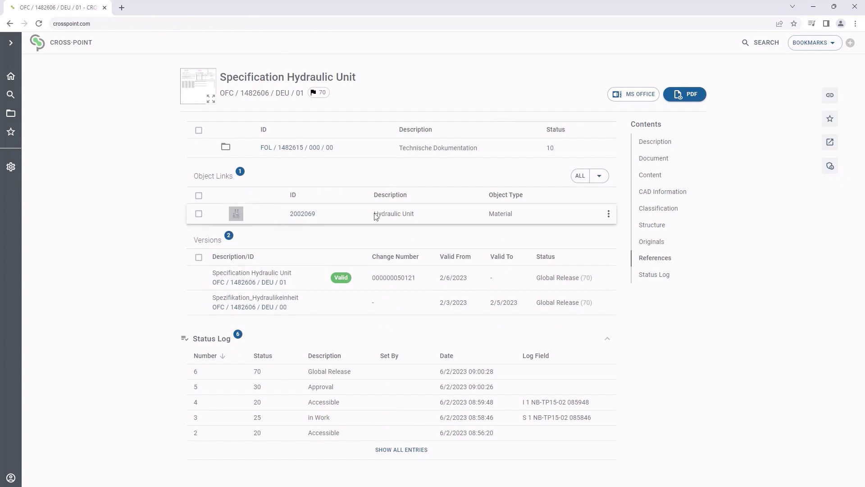
click(303, 215)
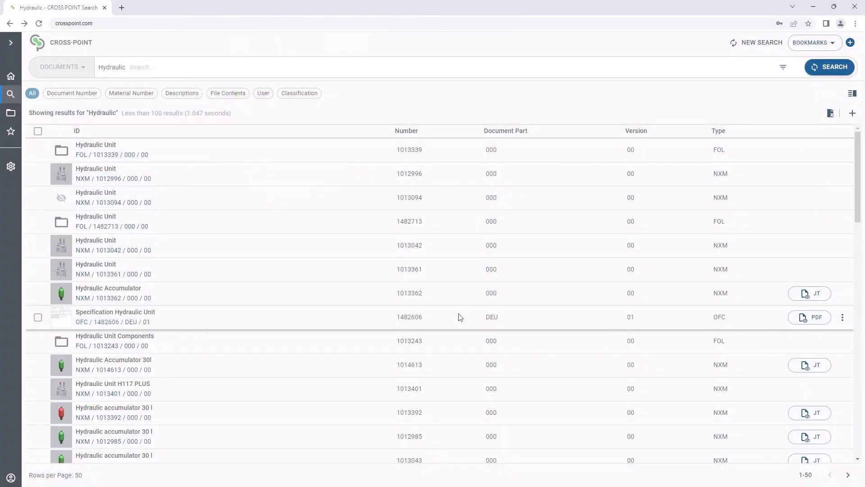
Find version 01 of Specification Tube 12*230 mm in the Hydraulic results and open it for editing in MS Office
scroll(460, 317, down, 5)
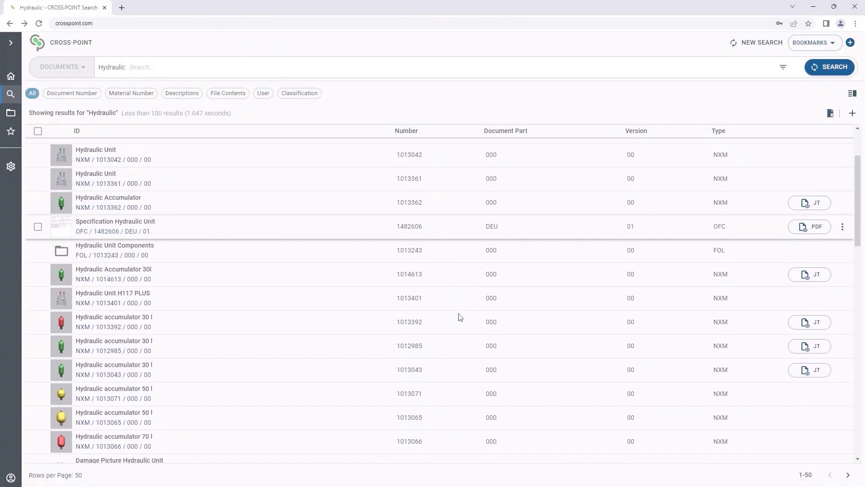
scroll(459, 317, down, 7)
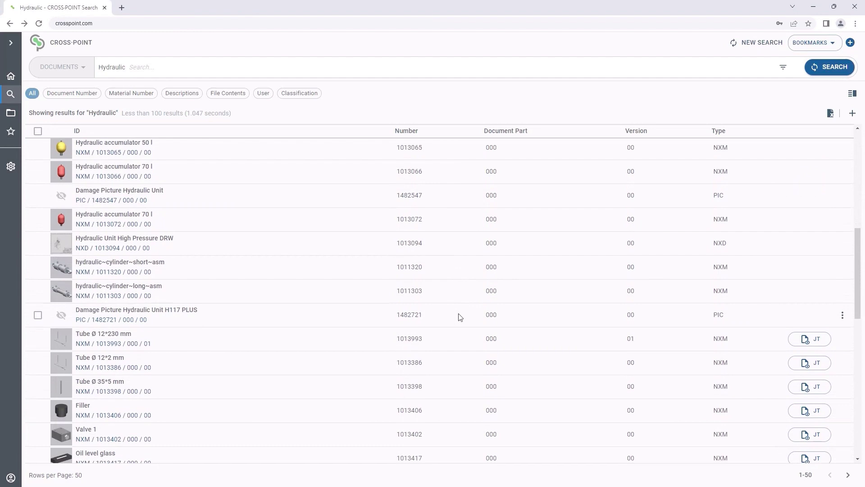
scroll(459, 317, down, 3)
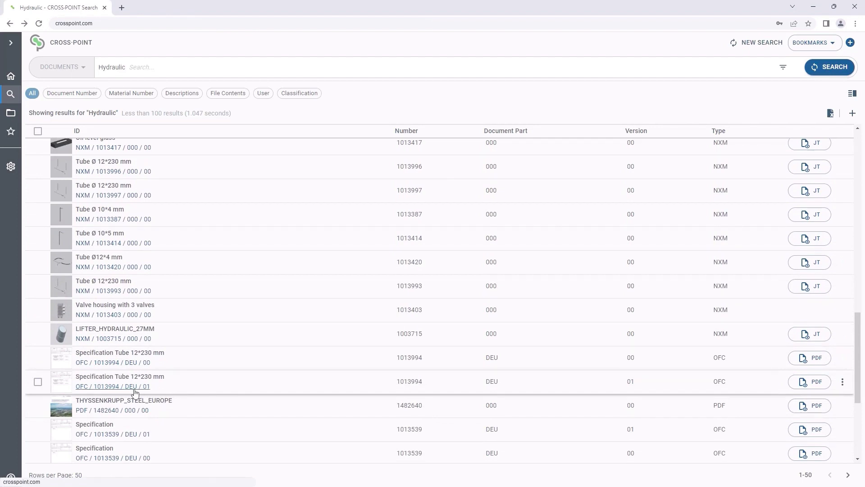
click(135, 390)
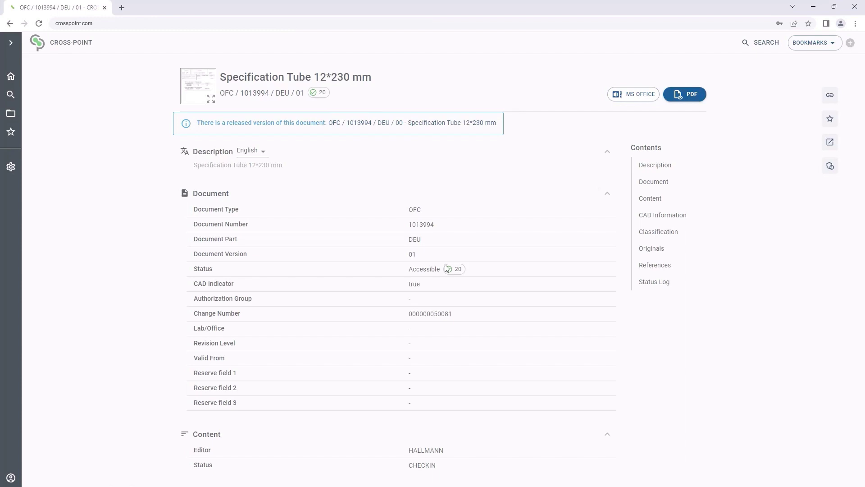
click(633, 95)
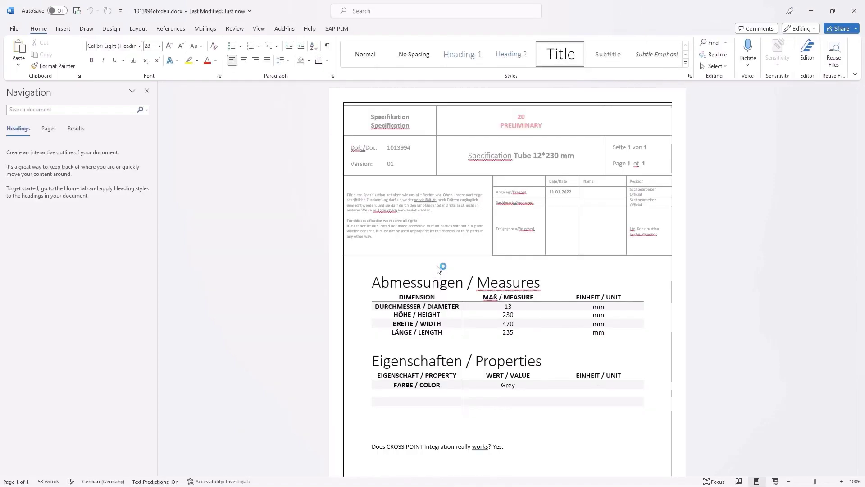
Move the Word window aside to check the document's status in CROSS-POINT, and maximize it again
double_click(325, 10)
drag(328, 39, 383, 330)
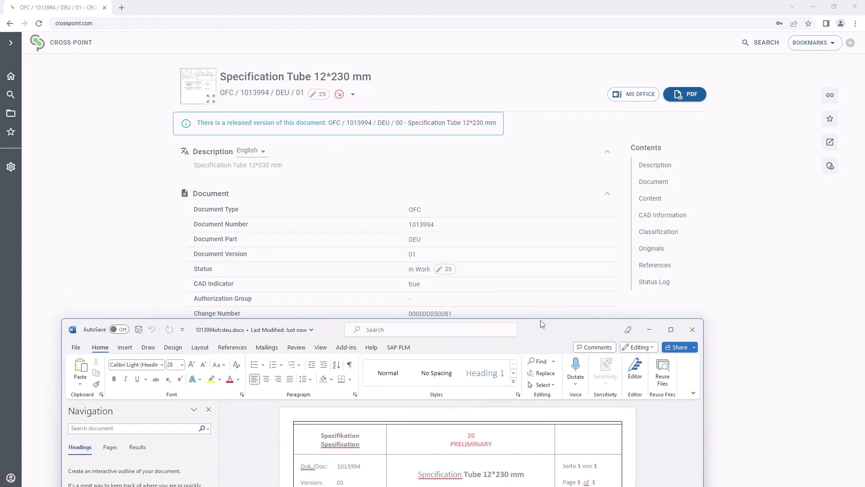
drag(543, 331, 557, 76)
click(685, 74)
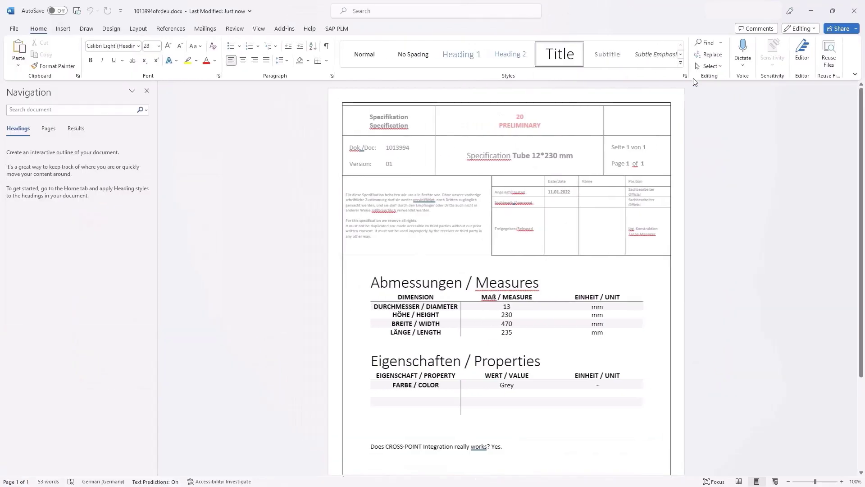
Set the LÄNGE / LENGTH measure to 230 mm in the tube specification, then save and close the document
click(519, 330)
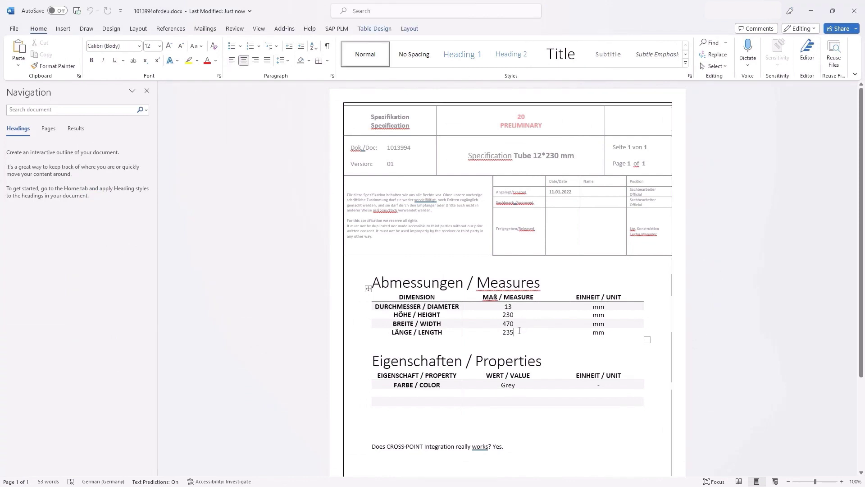
key(BackSpace)
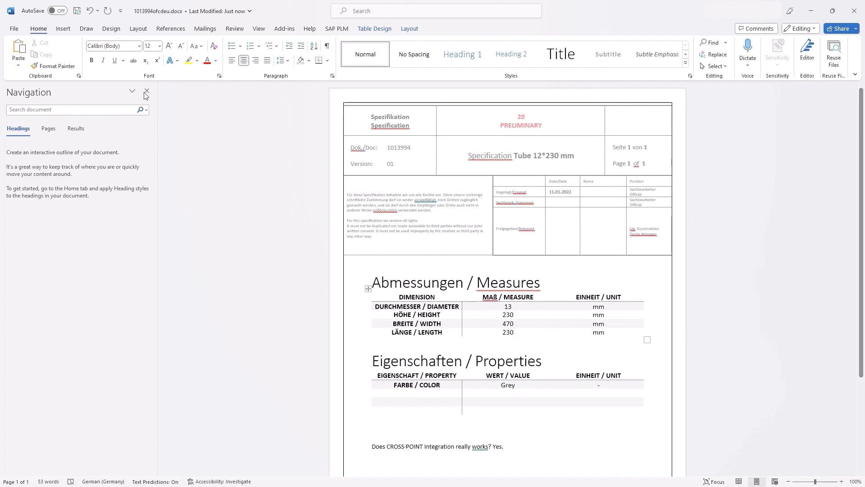
click(78, 12)
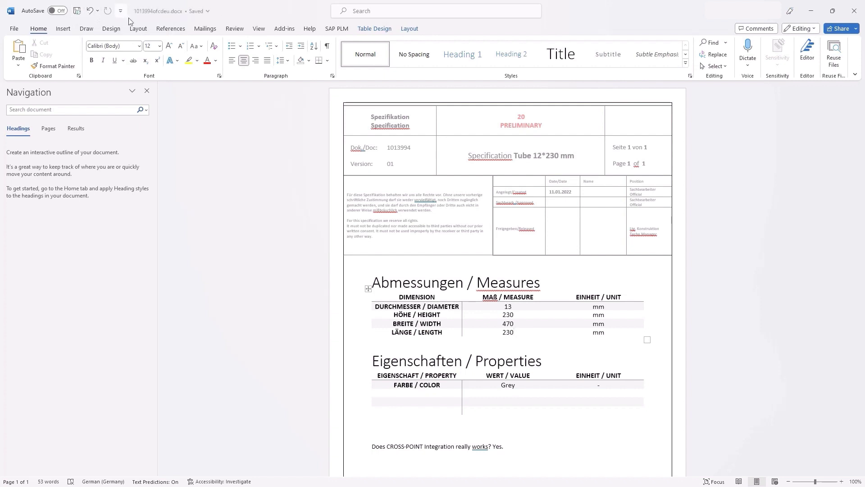
click(848, 16)
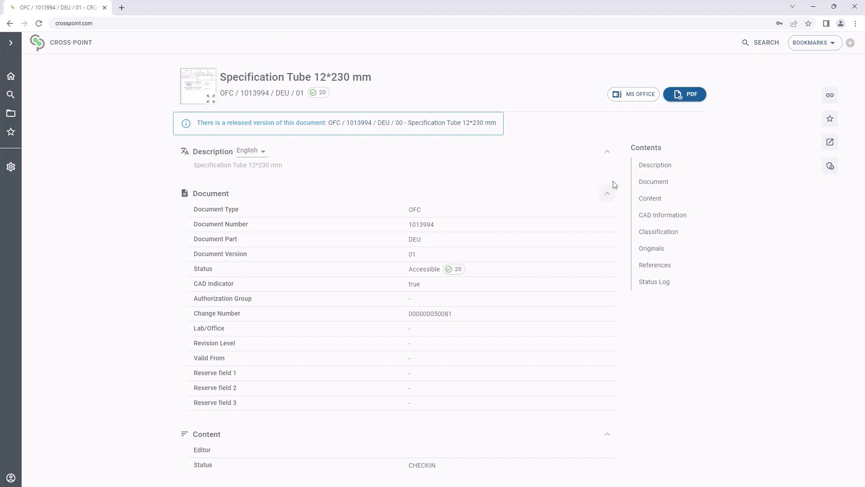
Add the Specification Tube 12*230 mm document to the favorites and open the favorites overview
click(830, 121)
click(11, 132)
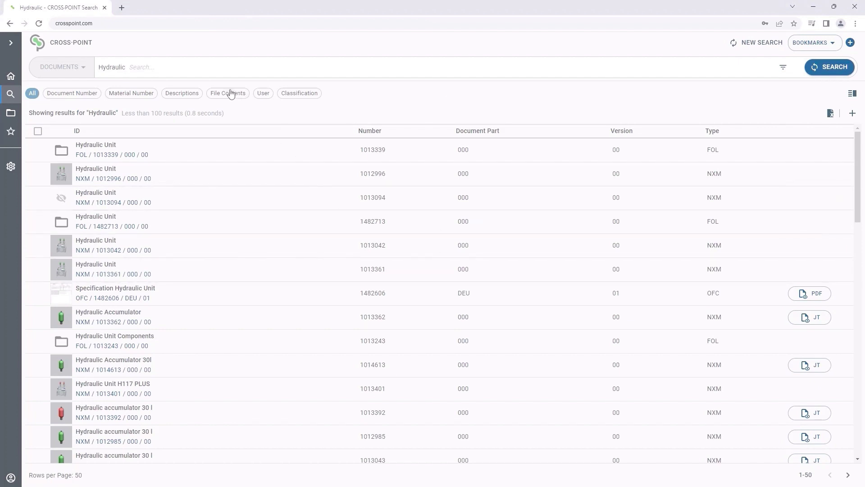
Restrict the Hydraulic document search to the status 70 Global Release and run it
click(201, 69)
text(sta)
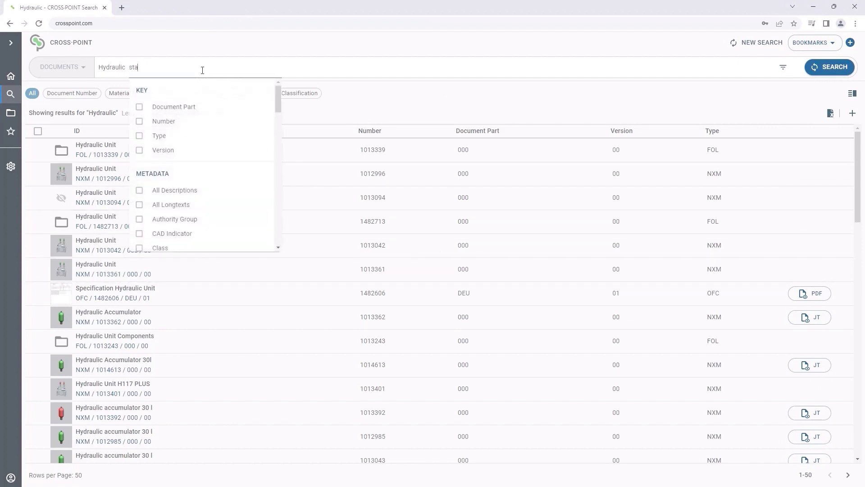
text(t)
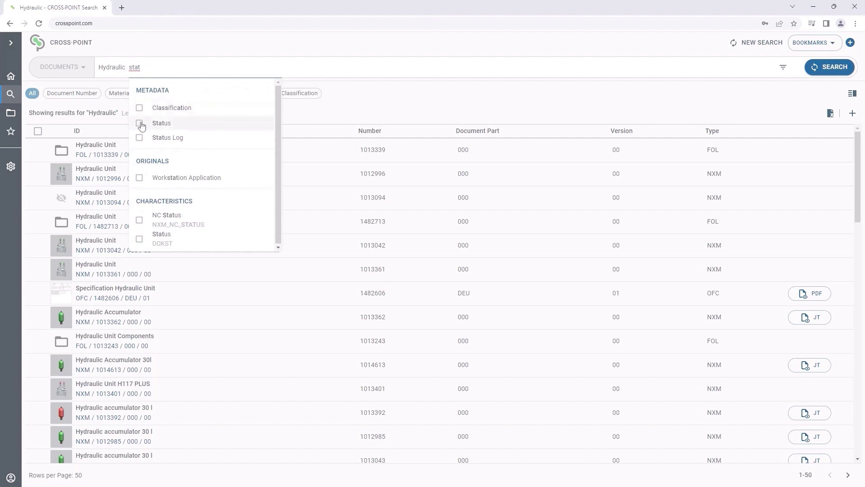
click(141, 124)
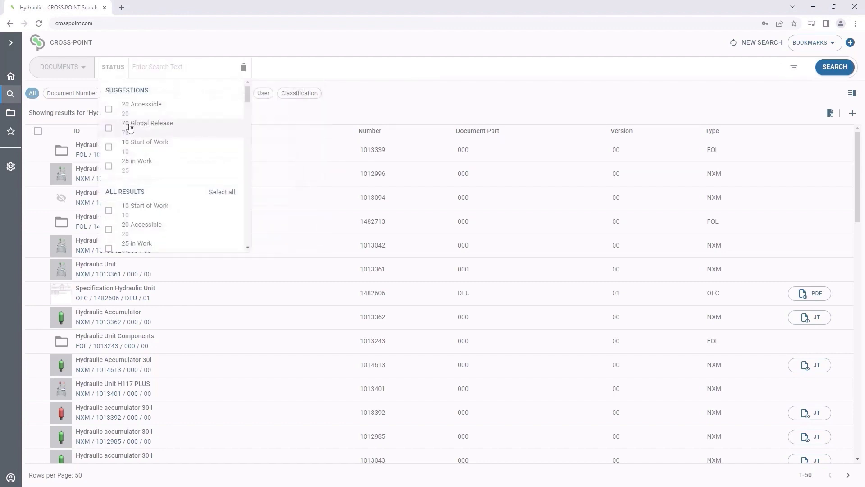
click(109, 130)
click(275, 69)
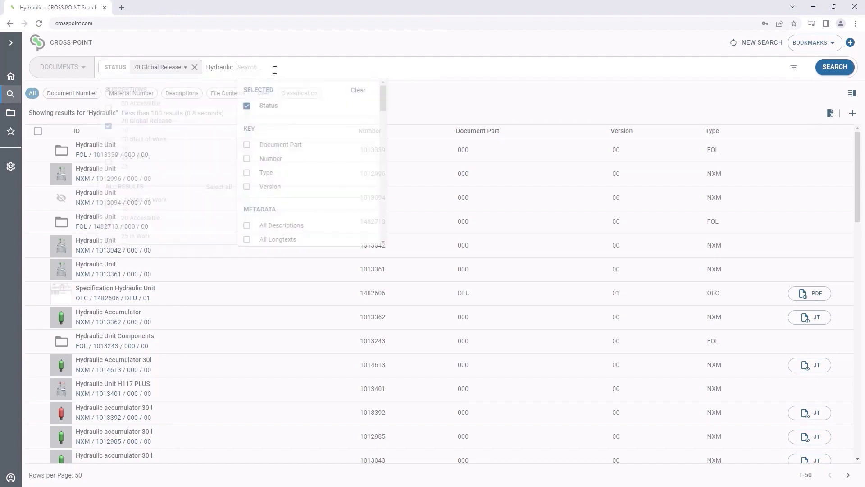
key(Return)
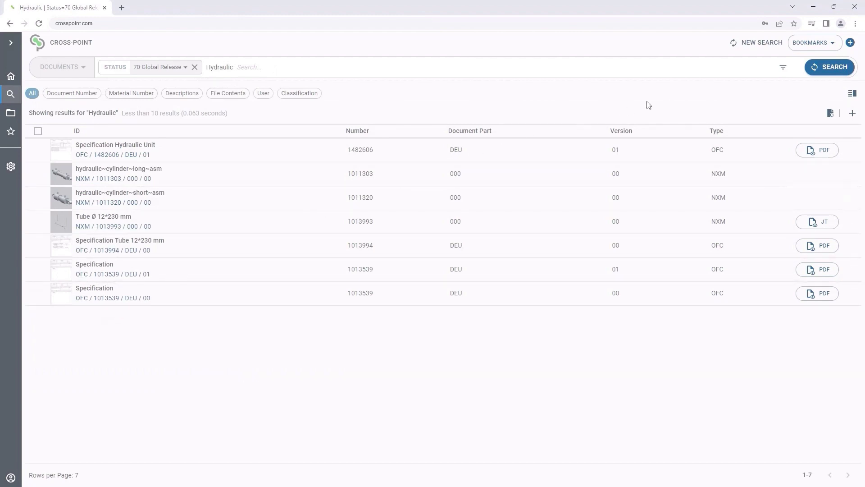
Save the filtered search as a new bookmark named "Released Hydraulic Documents"
click(849, 43)
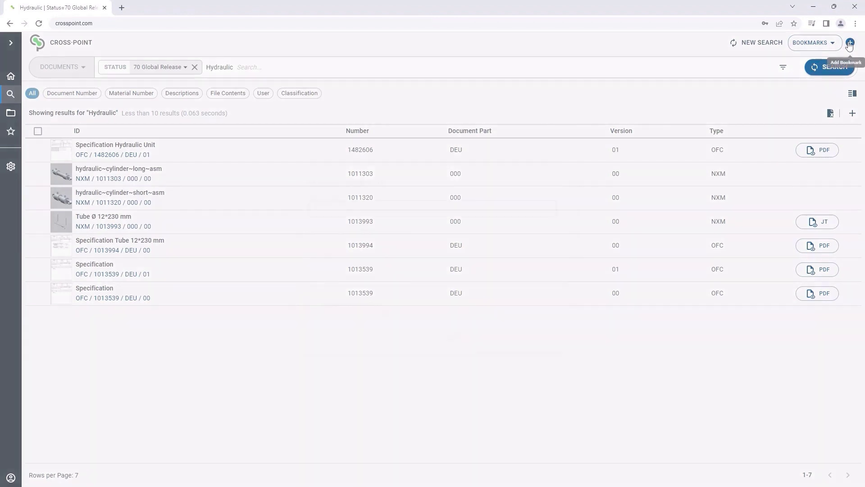
text(Released)
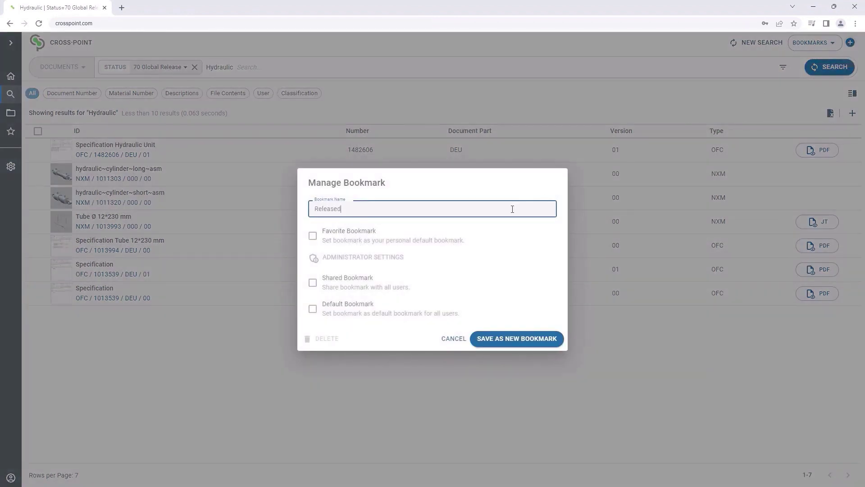
text( Hydraulic Documents)
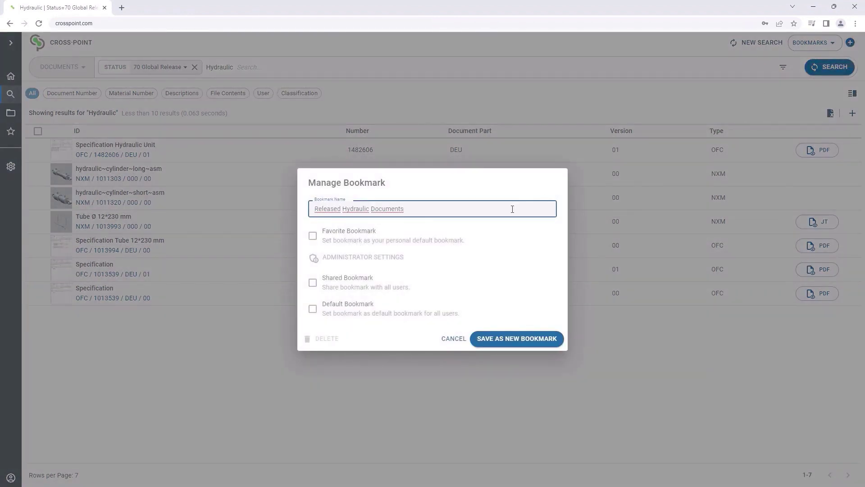
click(526, 339)
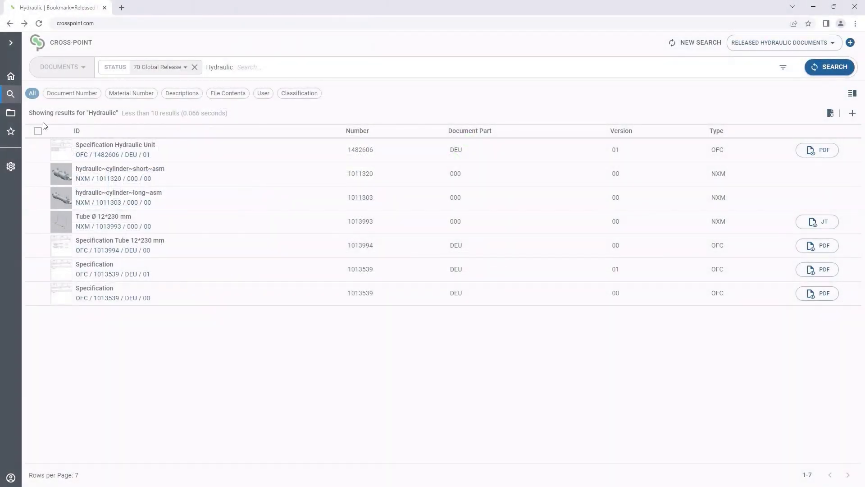
Open the Damage Reports folder inside the Home folder's Hydraulic Unit folder in the Explorer
click(13, 116)
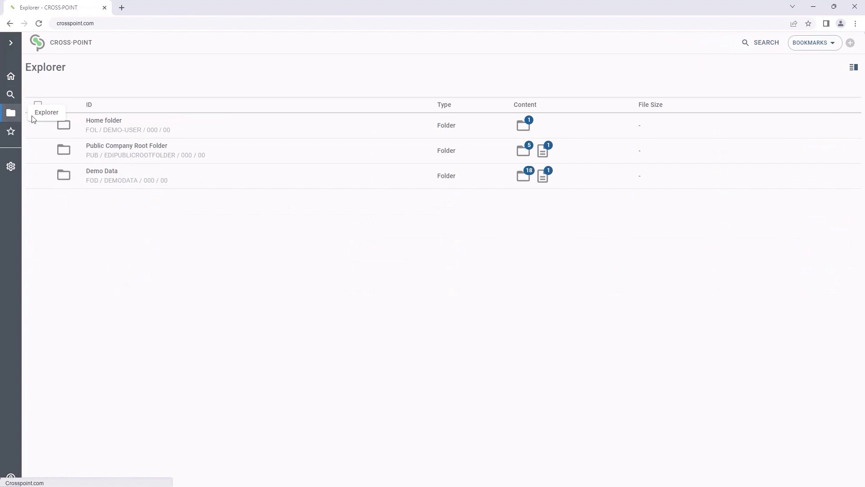
click(108, 124)
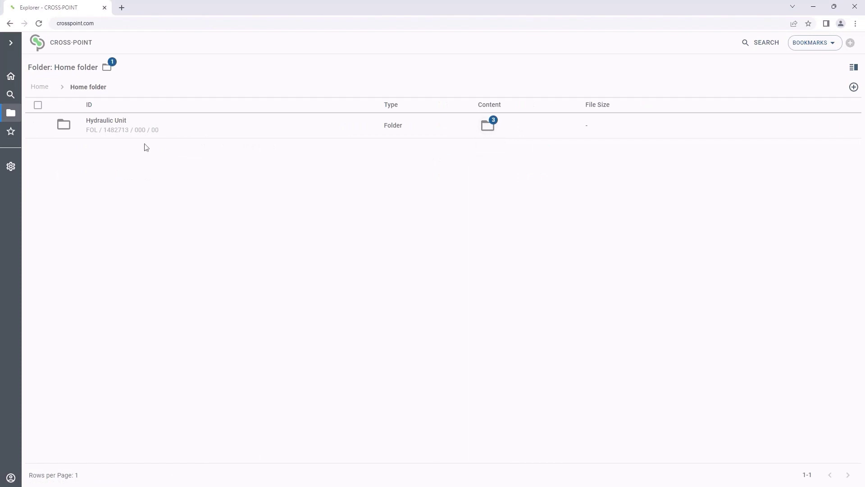
click(125, 131)
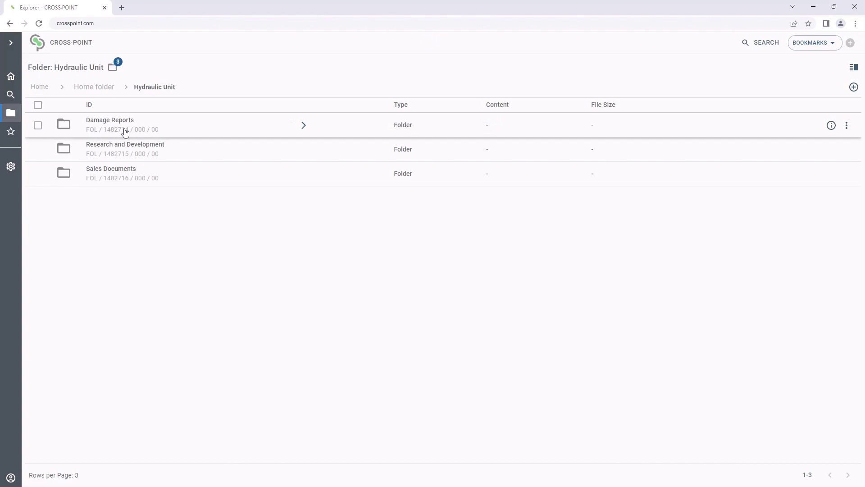
click(183, 132)
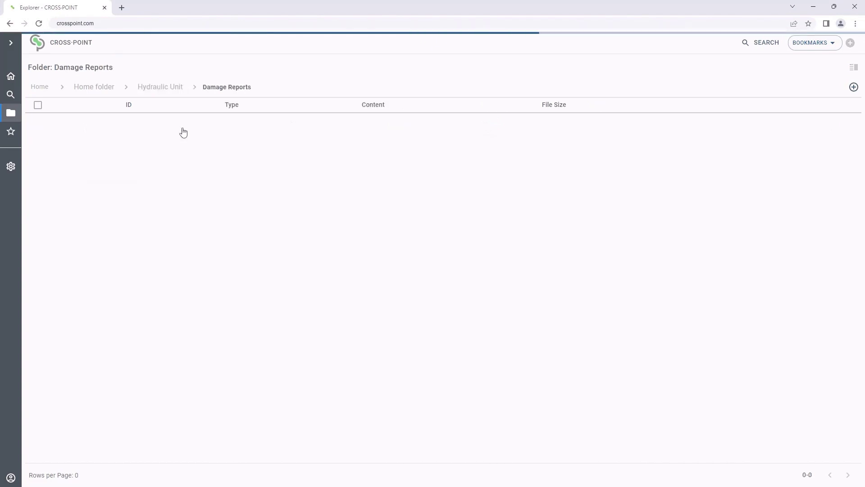
Add Damage Picture2.jpg as a new document in the Damage Reports folder with the description "Damage Picture Hydraulic Unit H117 PLUS"
click(852, 89)
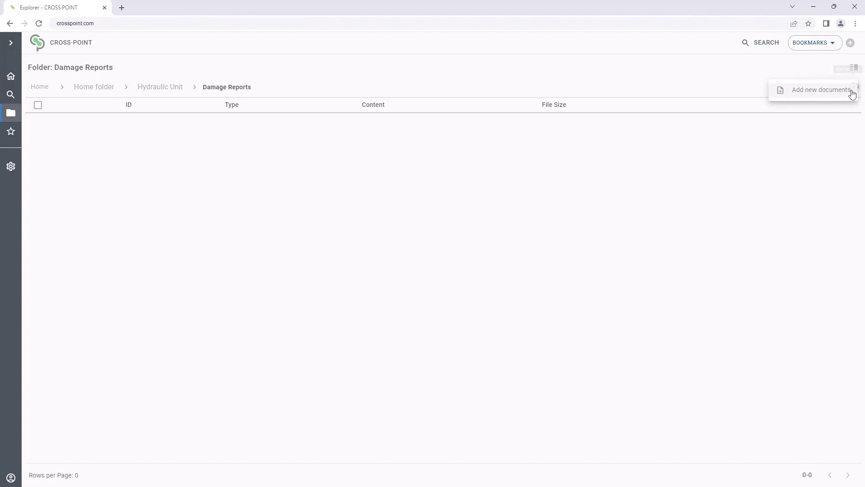
click(798, 94)
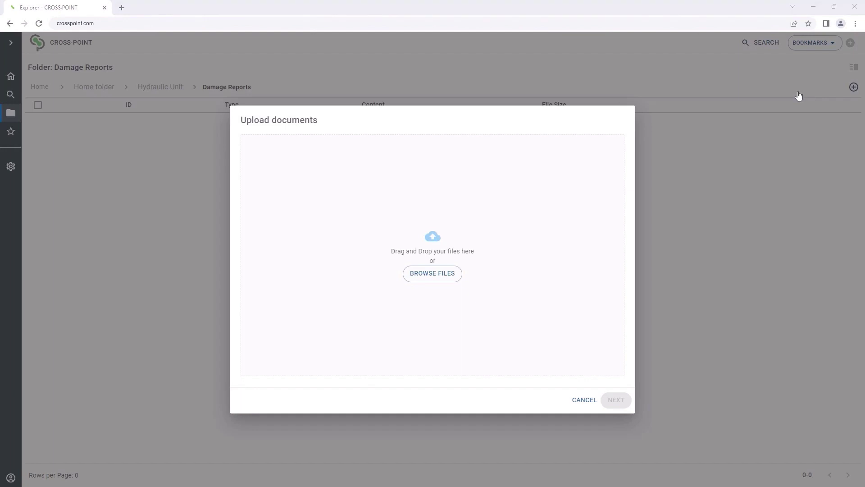
key(alt+Tab)
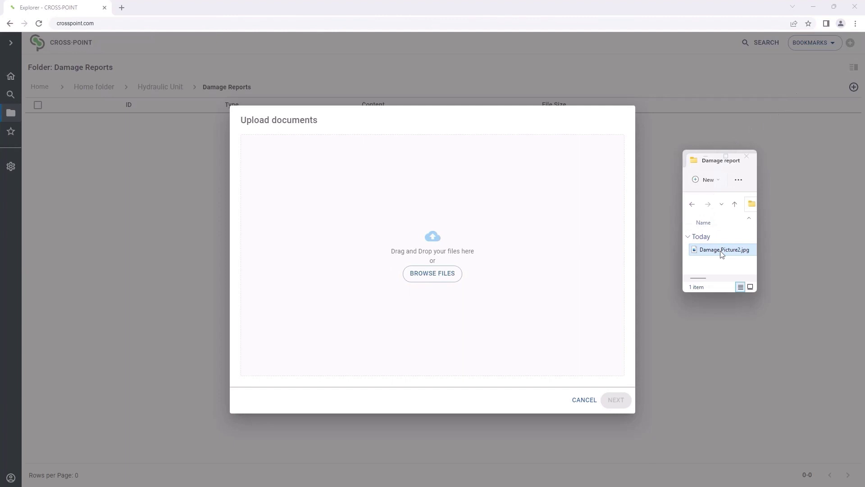
drag(722, 254, 506, 257)
click(330, 236)
text(Hyraulic Unit H11)
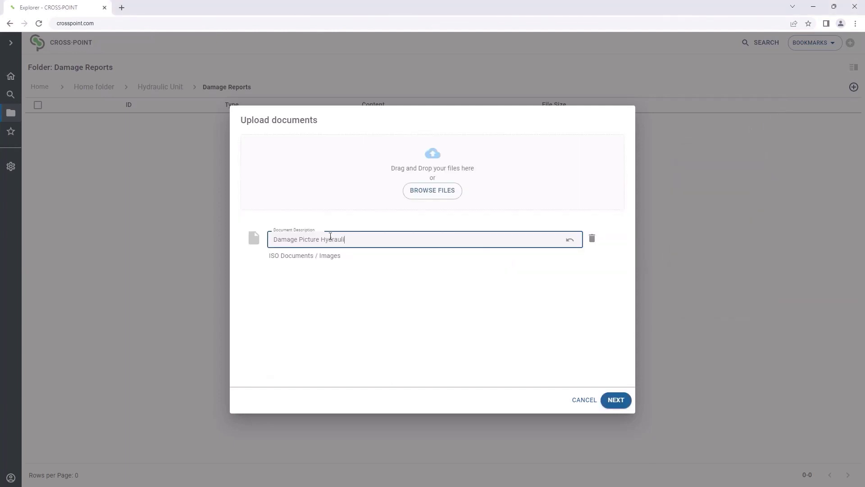
text(7 PLUS)
click(614, 399)
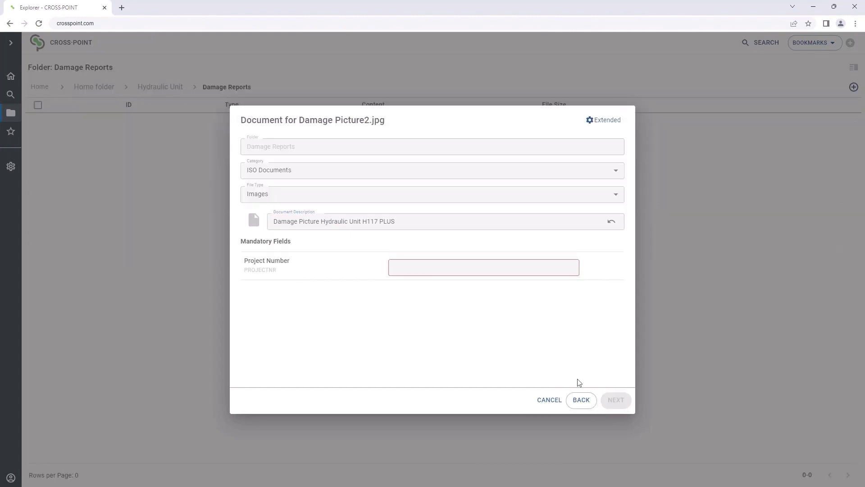
Set the document's category to Damage Reports and its project number to Hydraulic Unit H117 PLUS
click(301, 170)
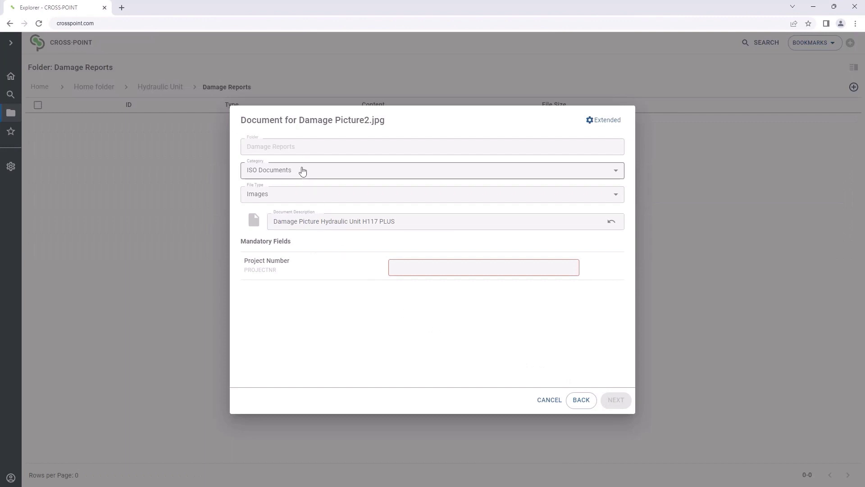
click(294, 218)
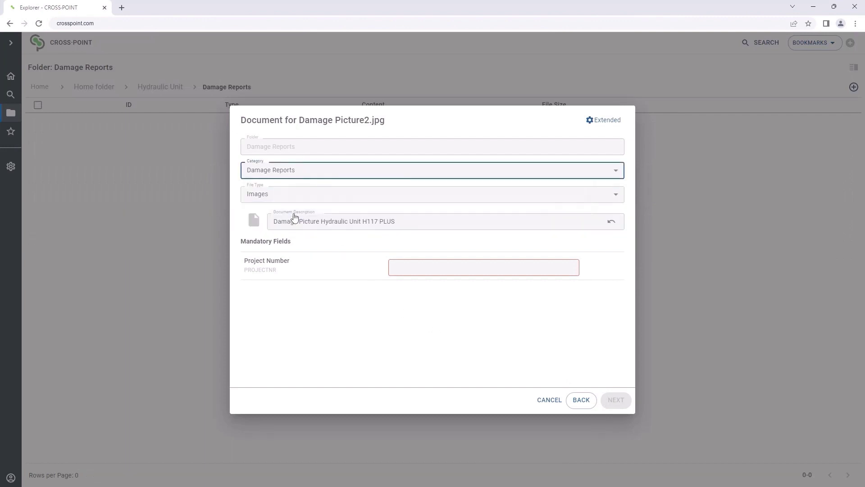
click(430, 268)
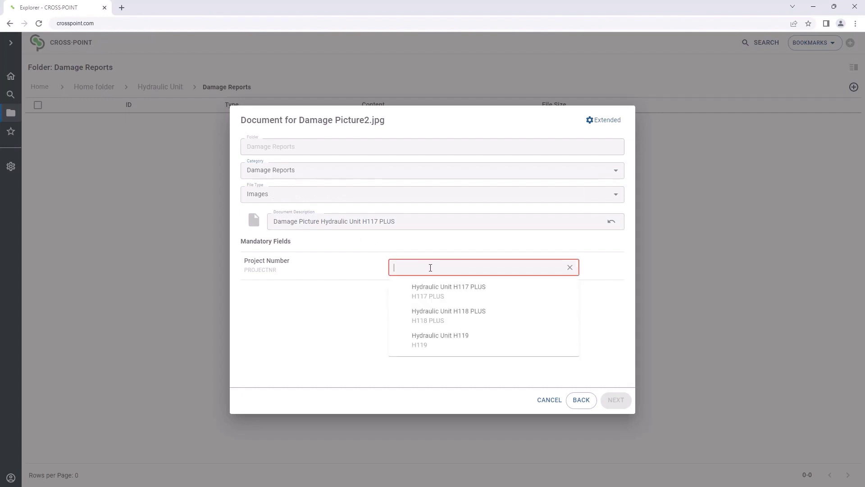
click(477, 297)
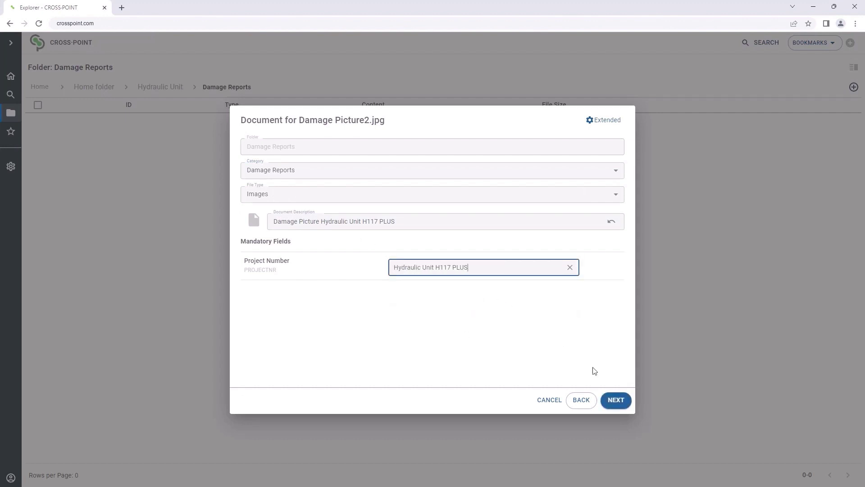
Upload the damage picture document to the folder and close the upload dialog
click(615, 400)
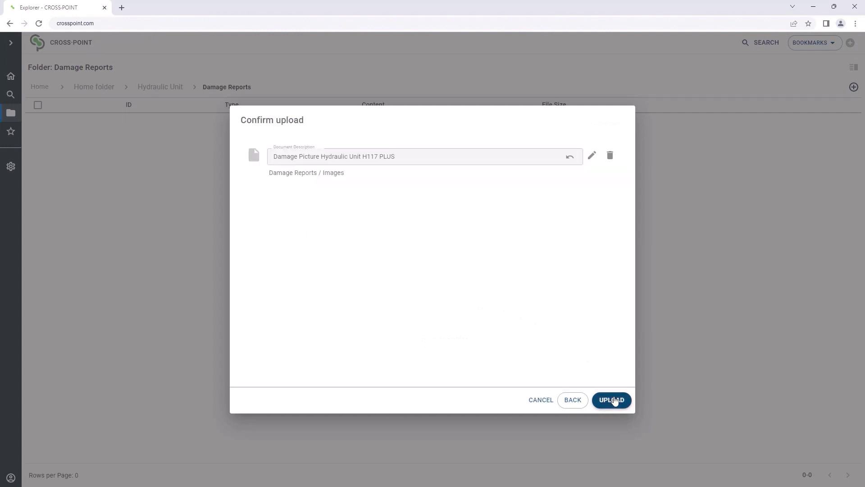
click(615, 401)
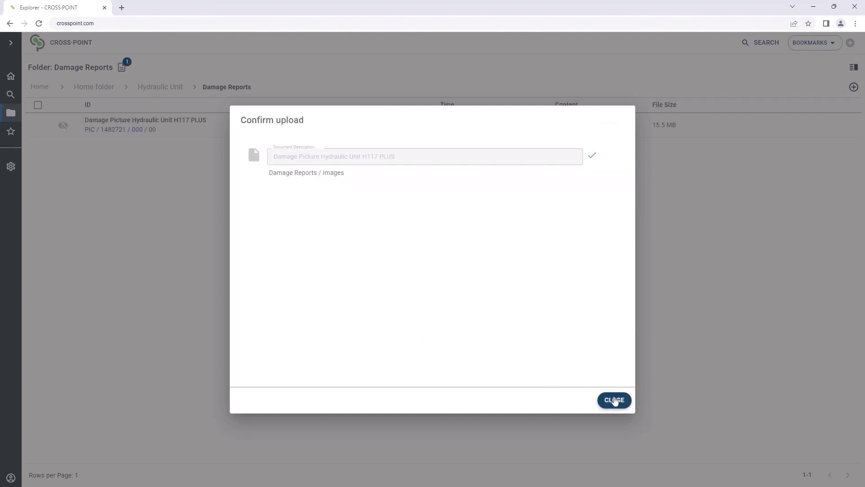
click(614, 400)
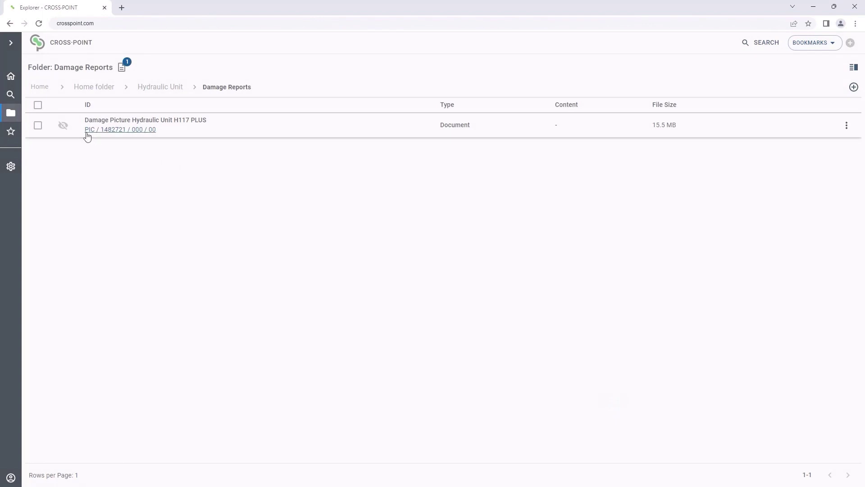